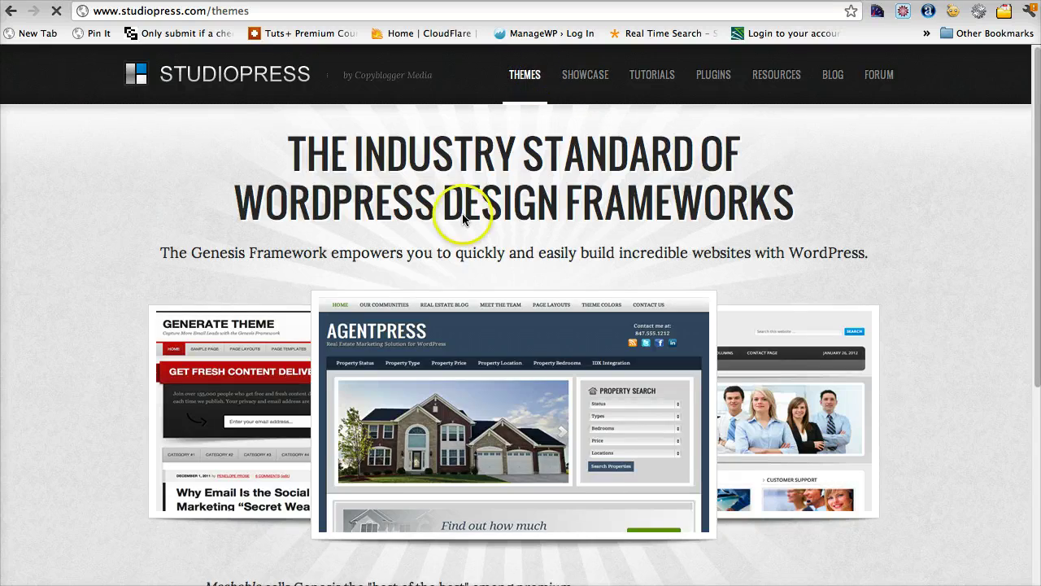
Step: Browse the StudioPress themes list, past Genesis Framework, AgentPress, Eleven40 and Going Green
{"action": "left_click", "coordinate": [525, 74]}
{"action": "scroll", "coordinate": [345, 315], "scroll_direction": "down", "scroll_amount": 15}
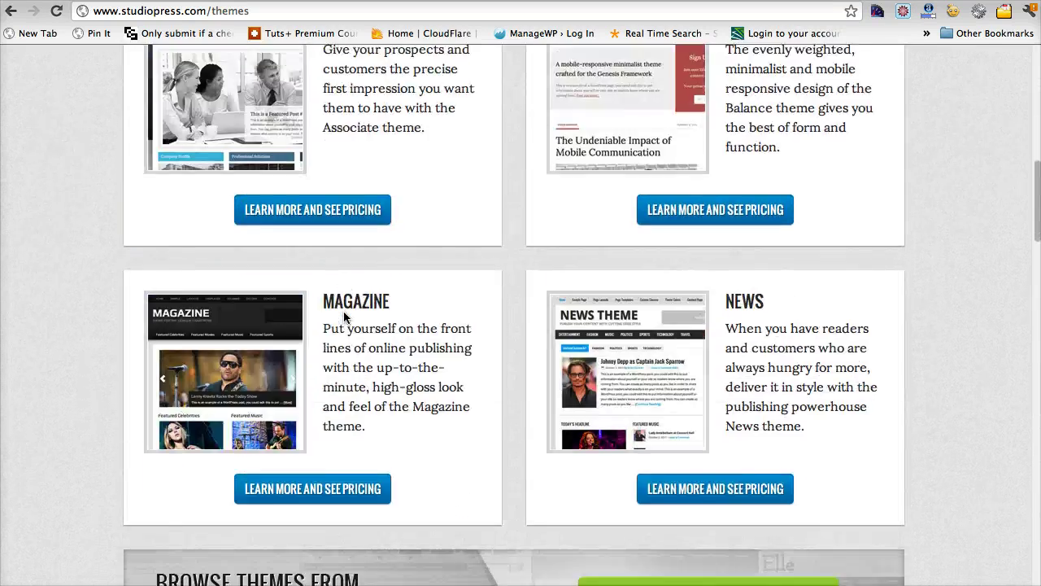
{"action": "scroll", "coordinate": [345, 317], "scroll_direction": "down", "scroll_amount": 5}
{"action": "scroll", "coordinate": [345, 317], "scroll_direction": "down", "scroll_amount": 10}
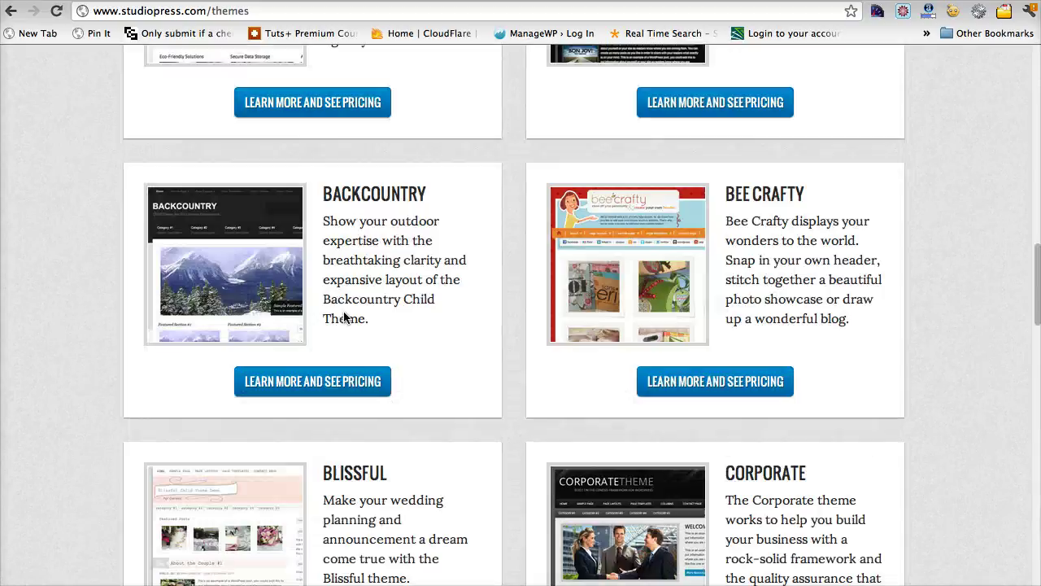
{"action": "scroll", "coordinate": [345, 317], "scroll_direction": "down", "scroll_amount": 7}
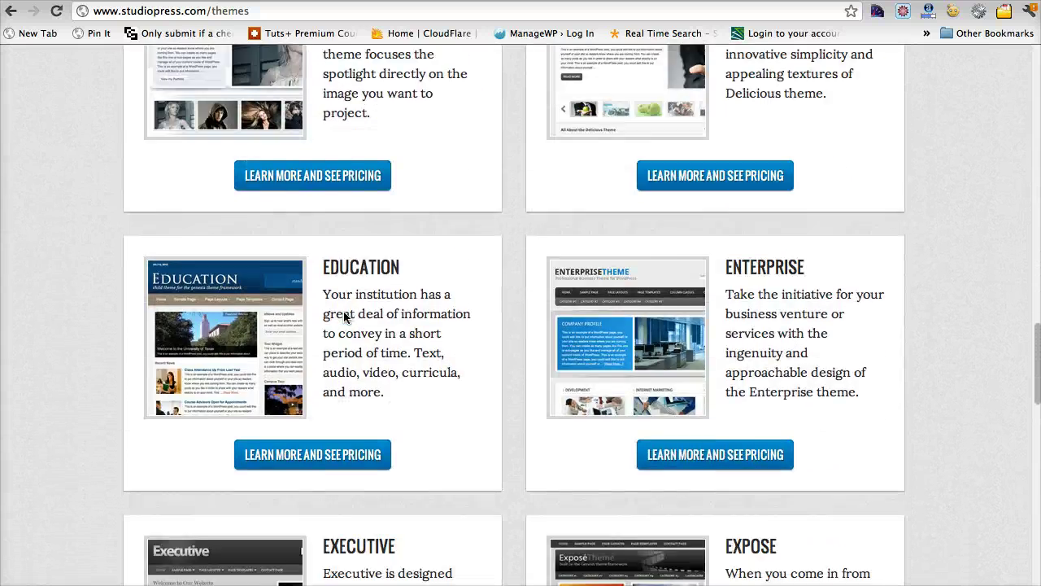
{"action": "scroll", "coordinate": [343, 311], "scroll_direction": "down", "scroll_amount": 8}
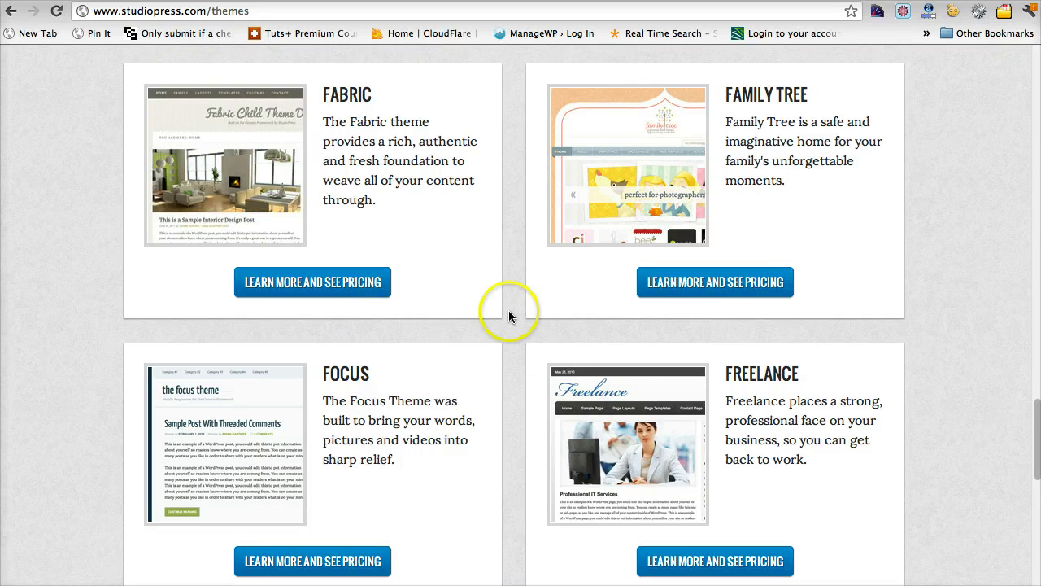
{"action": "scroll", "coordinate": [506, 319], "scroll_direction": "down", "scroll_amount": 5}
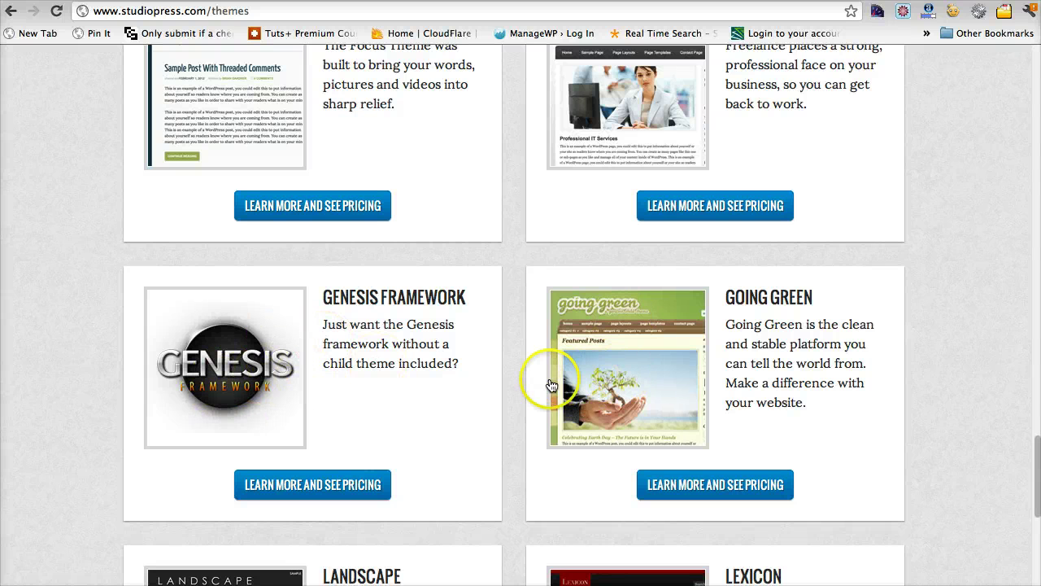
{"action": "scroll", "coordinate": [552, 386], "scroll_direction": "up", "scroll_amount": 6}
{"action": "scroll", "coordinate": [552, 386], "scroll_direction": "up", "scroll_amount": 20}
{"action": "scroll", "coordinate": [552, 386], "scroll_direction": "up", "scroll_amount": 20}
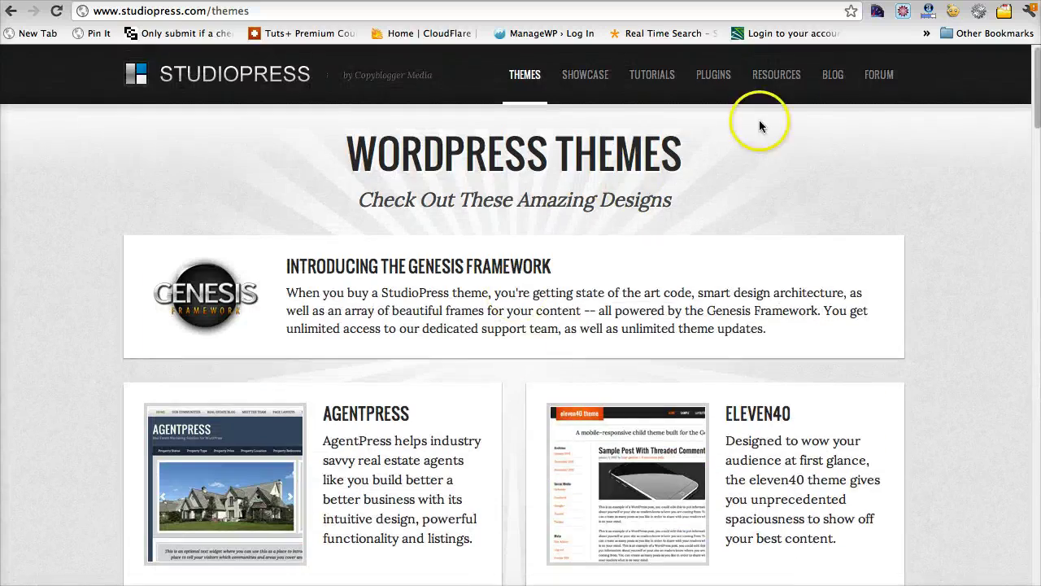
Step: Download Genesis Framework 1.8 from its thread in the Genesis Child Themes Download forum
{"action": "left_click", "coordinate": [877, 84]}
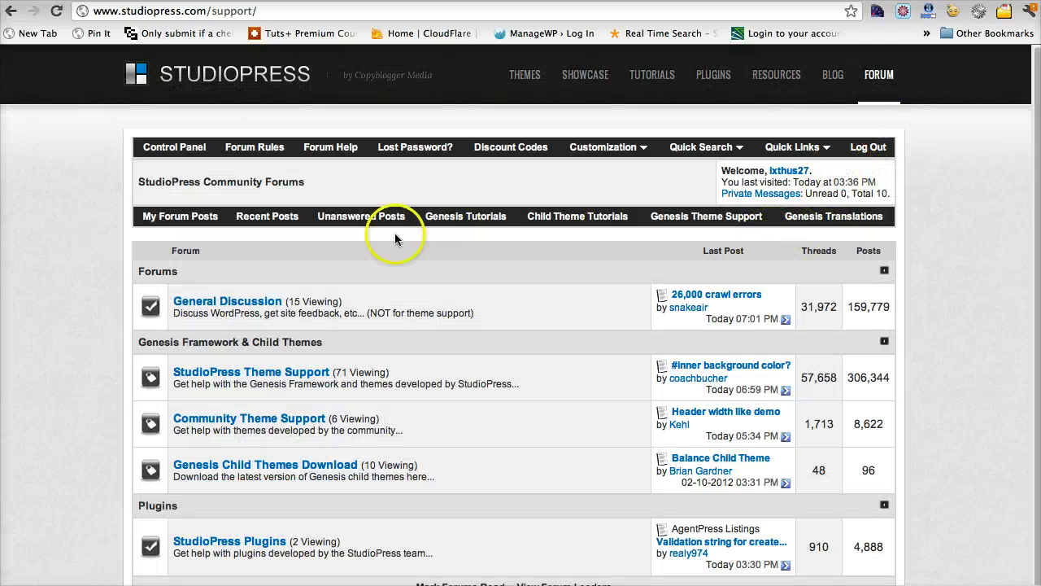
{"action": "scroll", "coordinate": [252, 382], "scroll_direction": "down", "scroll_amount": 1}
{"action": "scroll", "coordinate": [252, 382], "scroll_direction": "down", "scroll_amount": 3}
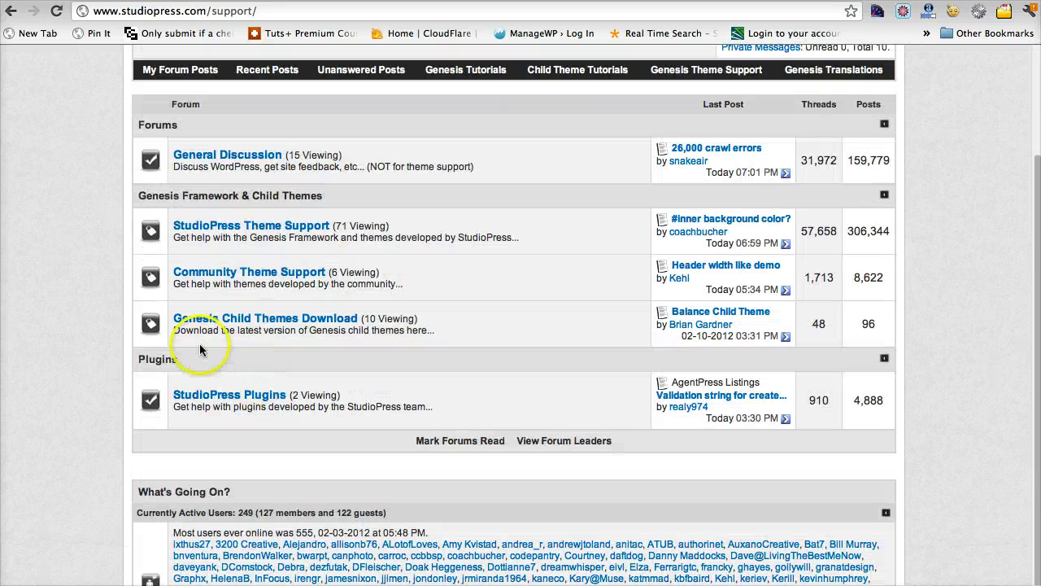
{"action": "left_click", "coordinate": [233, 319]}
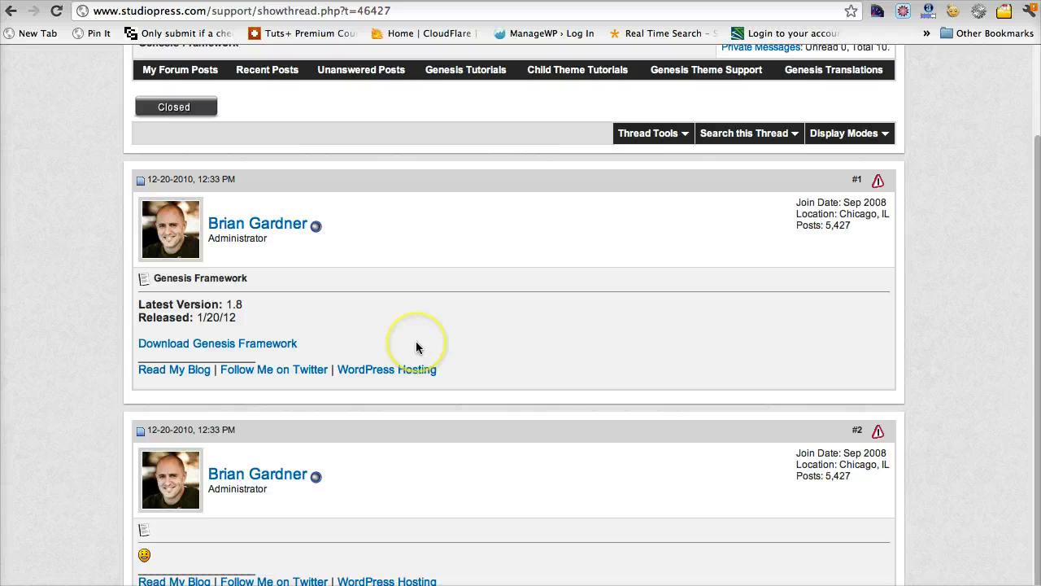
{"action": "left_click", "coordinate": [255, 347]}
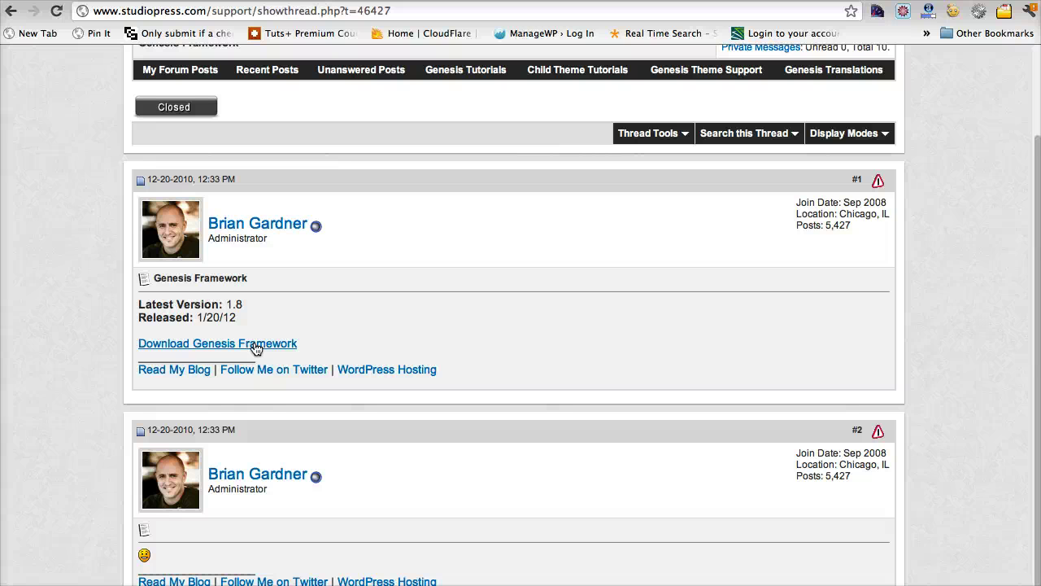
{"action": "scroll", "coordinate": [472, 403], "scroll_direction": "up", "scroll_amount": 3}
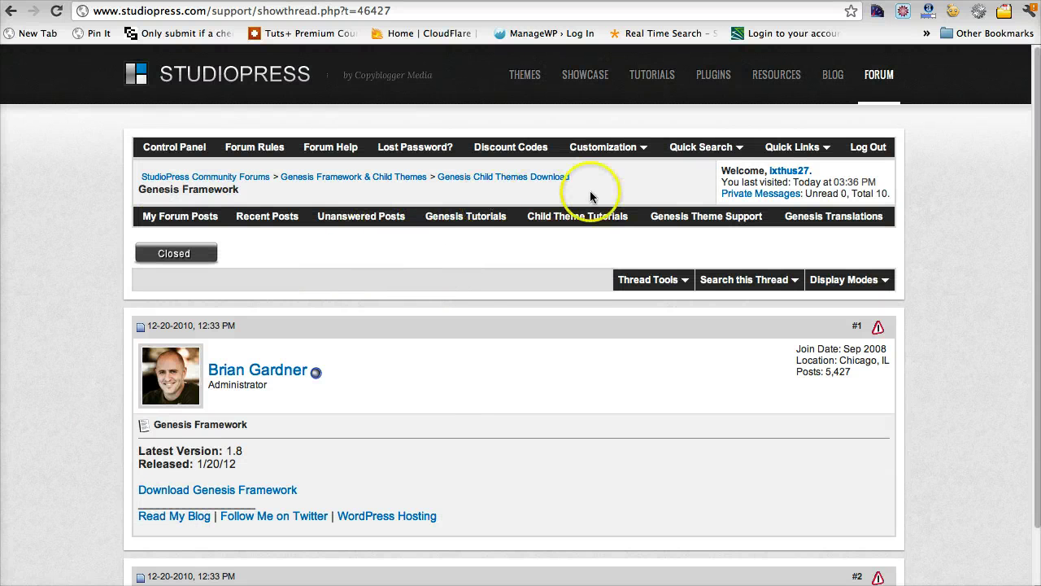
Step: Download eleven40 Child Theme 1.0 from its thread in the Genesis Child Themes Download forum
{"action": "left_click", "coordinate": [519, 183]}
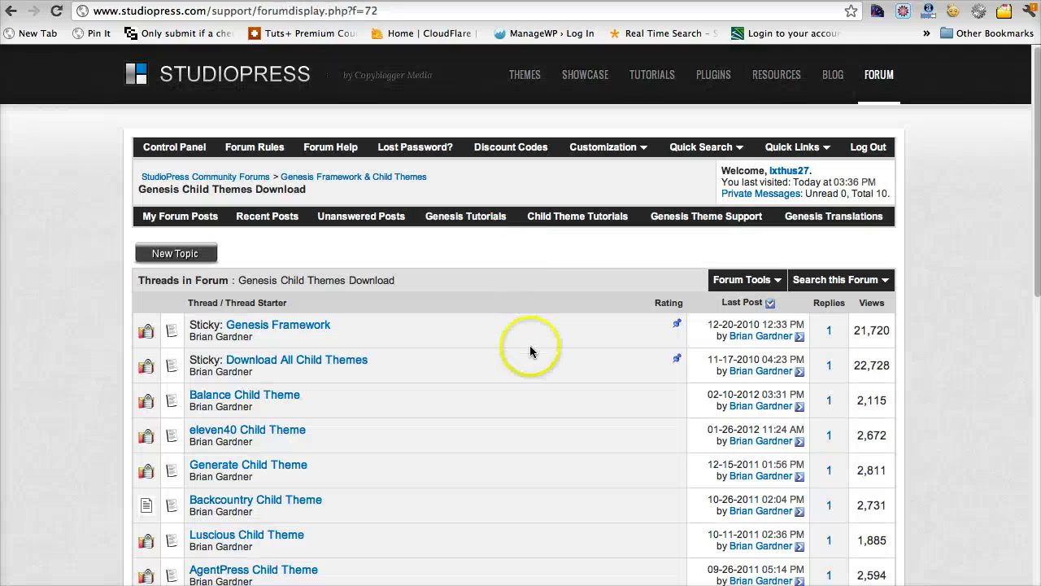
{"action": "scroll", "coordinate": [530, 348], "scroll_direction": "down", "scroll_amount": 2}
{"action": "mouse_move", "coordinate": [530, 351]}
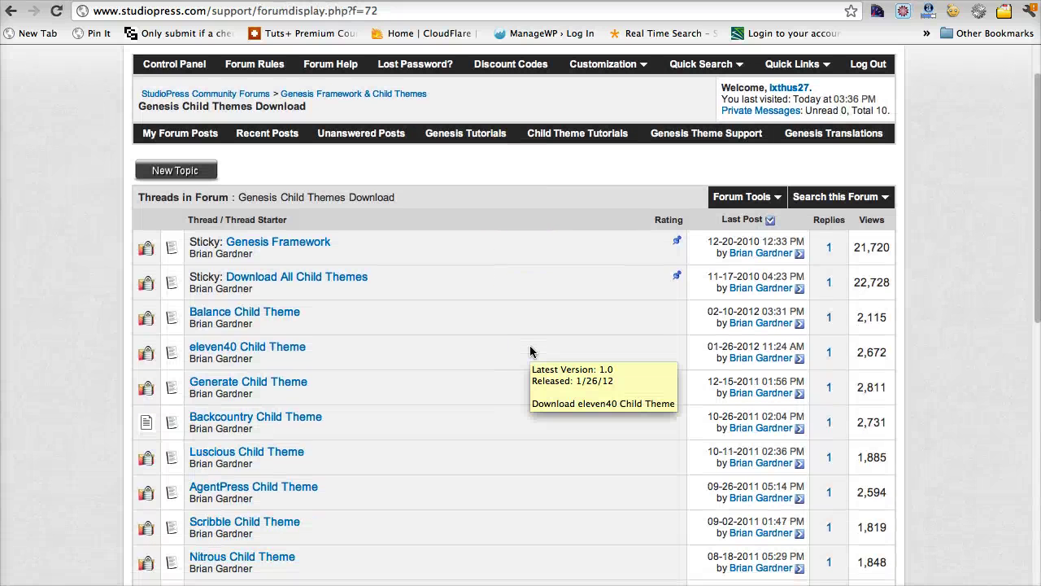
{"action": "scroll", "coordinate": [530, 347], "scroll_direction": "down", "scroll_amount": 1}
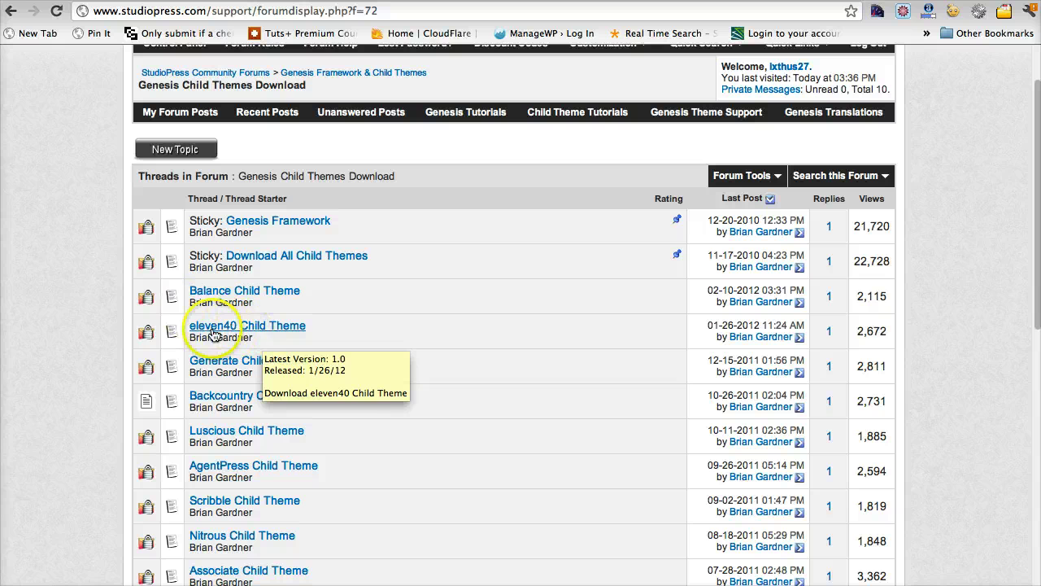
{"action": "left_click", "coordinate": [264, 331]}
{"action": "scroll", "coordinate": [308, 411], "scroll_direction": "down", "scroll_amount": 5}
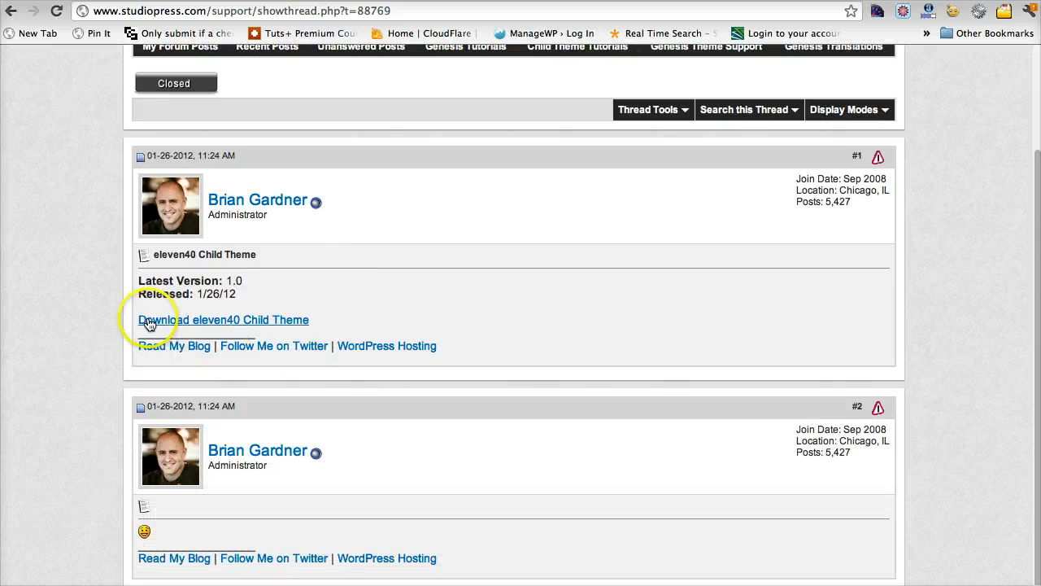
{"action": "left_click", "coordinate": [218, 328]}
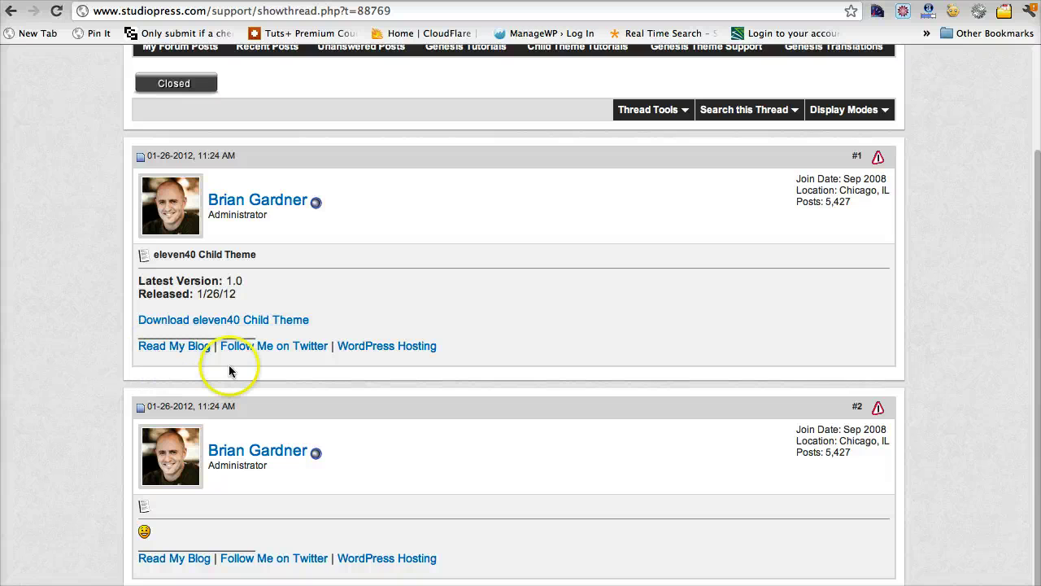
{"action": "scroll", "coordinate": [231, 399], "scroll_direction": "up", "scroll_amount": 5}
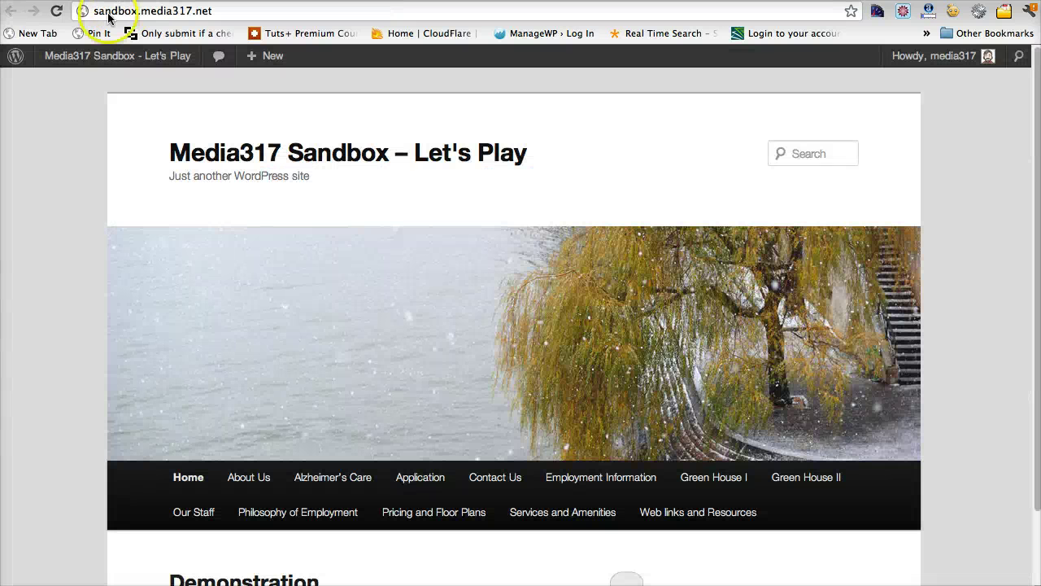
Step: Open the sandbox site's Dashboard, then Appearance > Themes, where Twenty Eleven 1.3 is current
{"action": "mouse_move", "coordinate": [117, 55]}
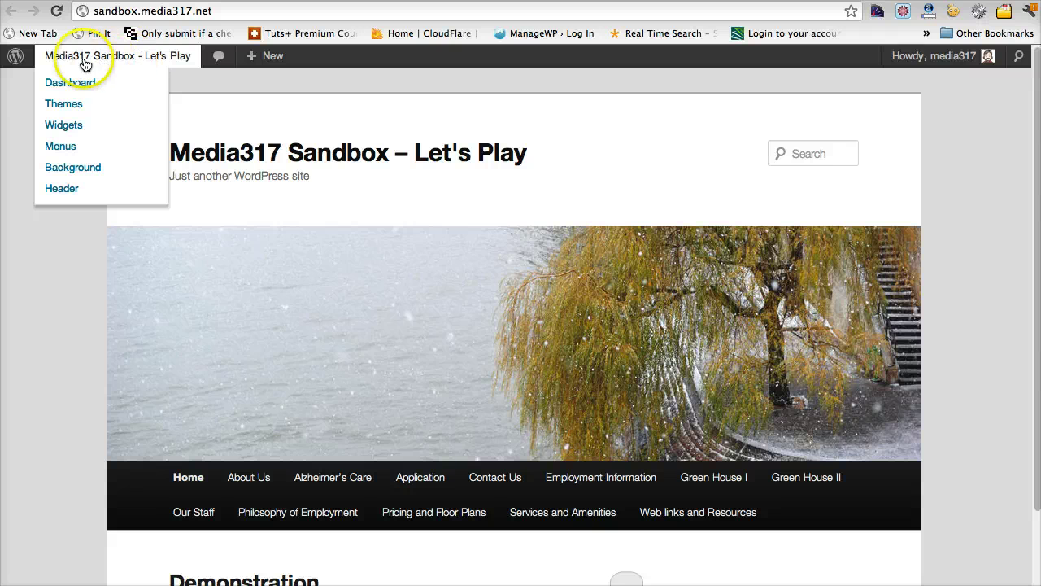
{"action": "left_click", "coordinate": [74, 87]}
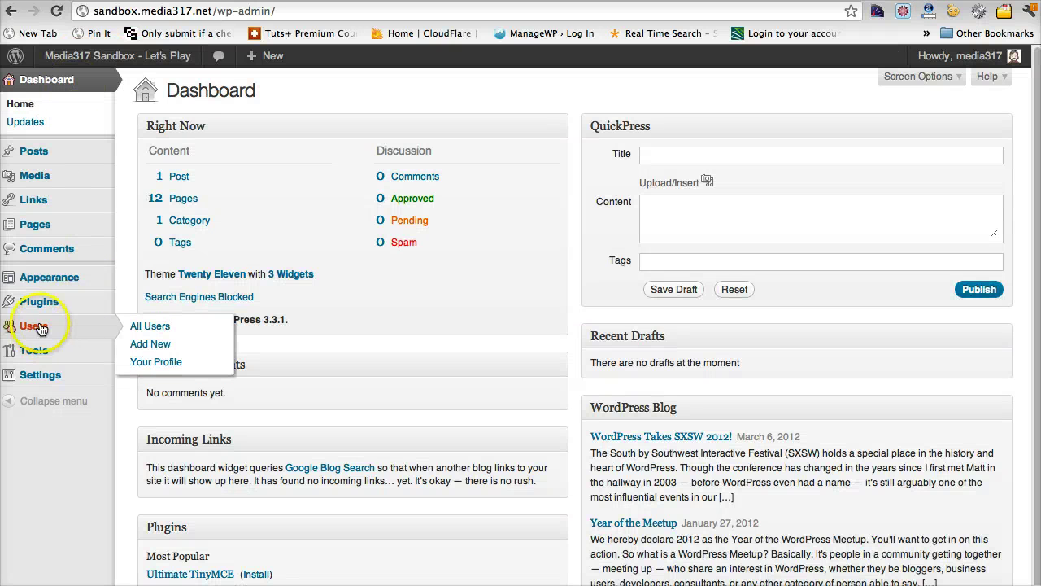
{"action": "mouse_move", "coordinate": [48, 280]}
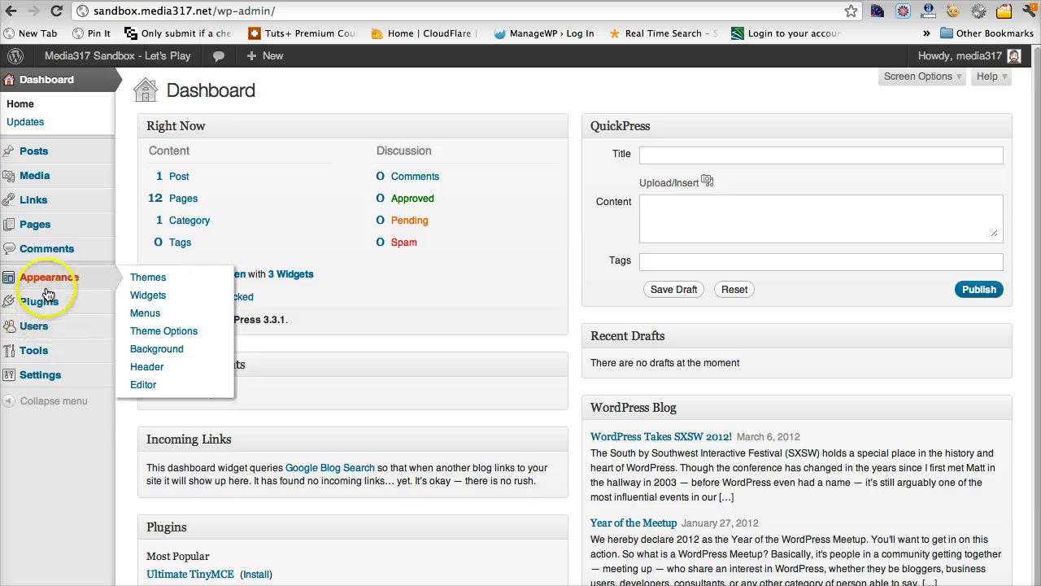
{"action": "left_click", "coordinate": [150, 279]}
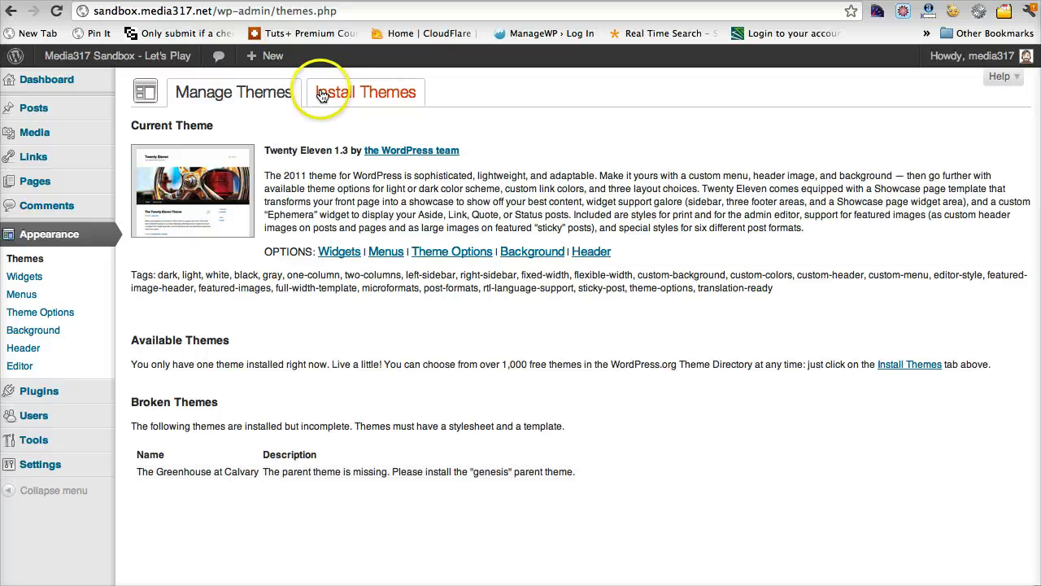
Step: Under Install Themes > Upload, pick genesis.1.8.0.zip from the Downloads folder
{"action": "left_click", "coordinate": [377, 96]}
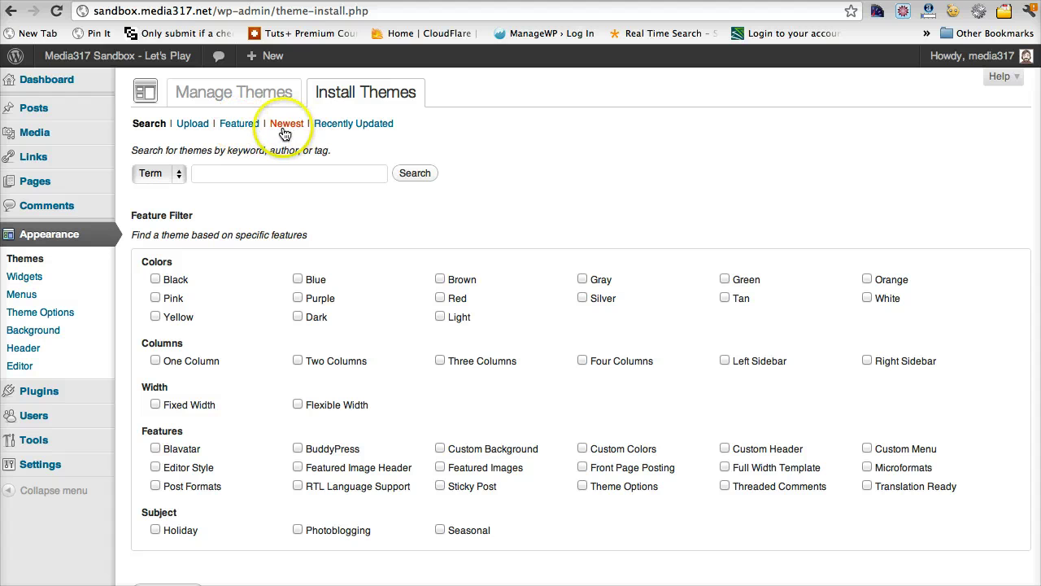
{"action": "left_click", "coordinate": [190, 126]}
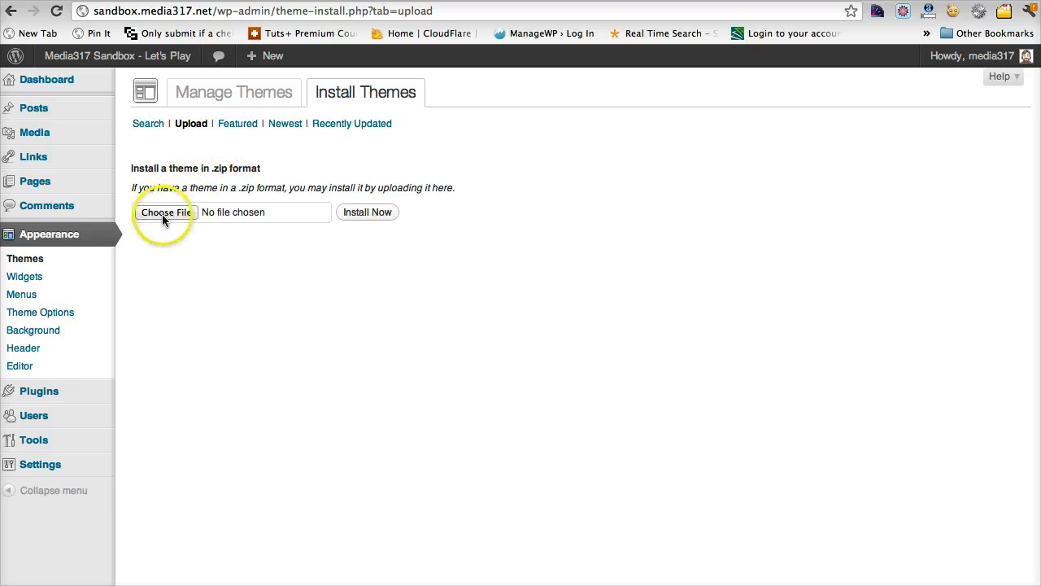
{"action": "left_click", "coordinate": [167, 213]}
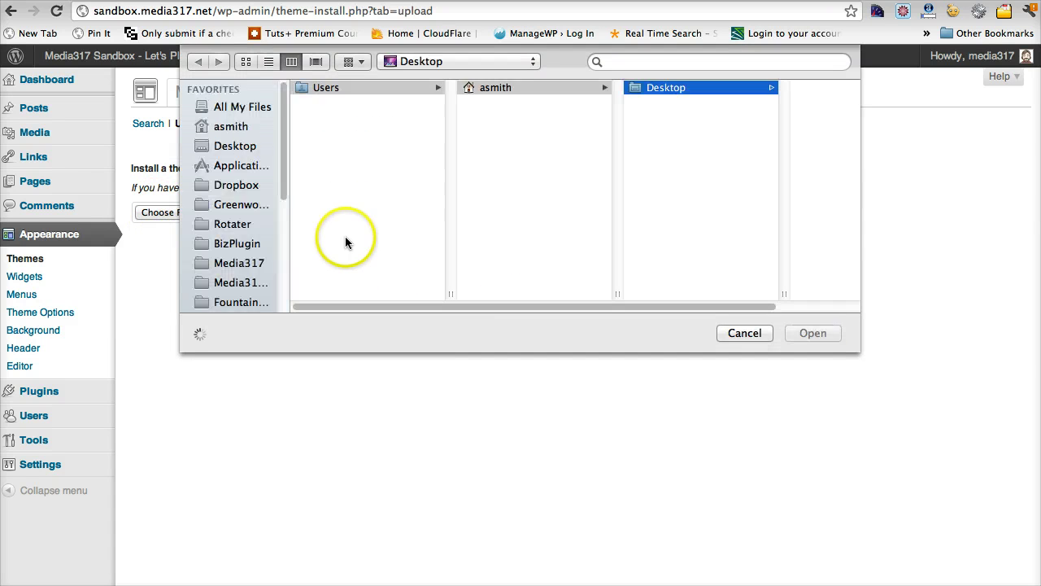
{"action": "scroll", "coordinate": [245, 236], "scroll_direction": "down", "scroll_amount": 5}
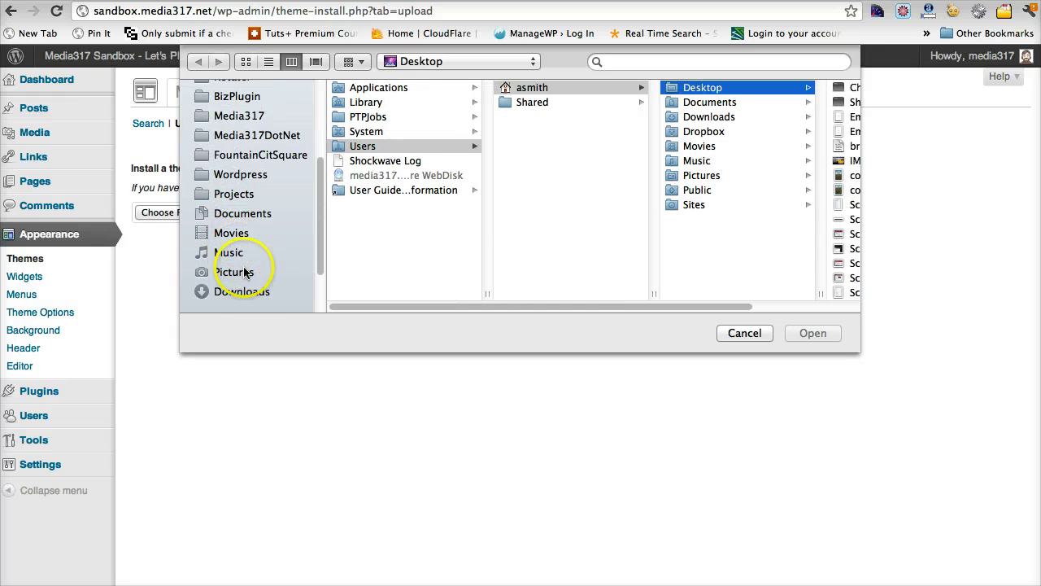
{"action": "left_click", "coordinate": [248, 293]}
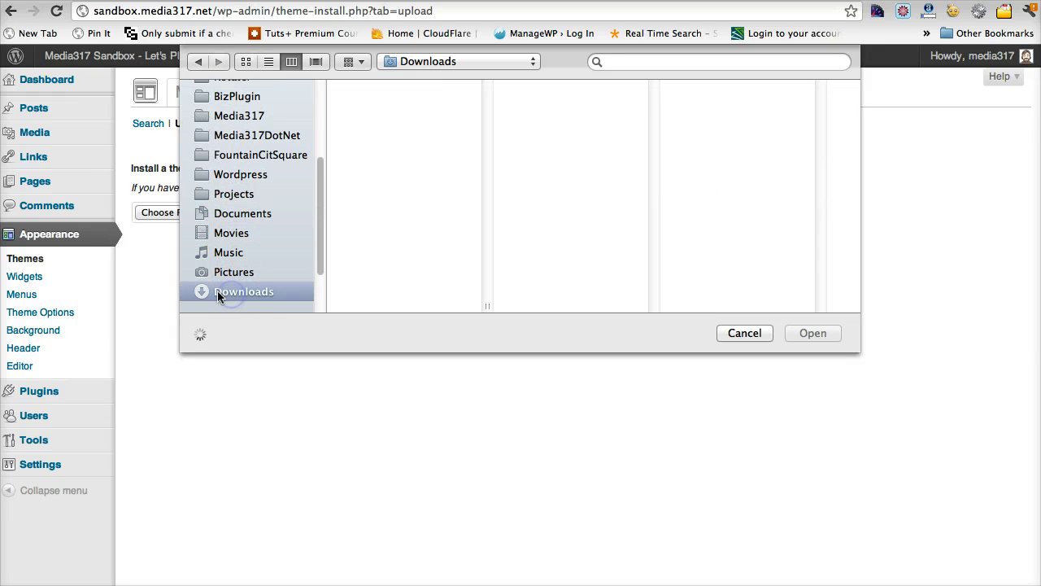
{"action": "scroll", "coordinate": [380, 236], "scroll_direction": "down", "scroll_amount": 5}
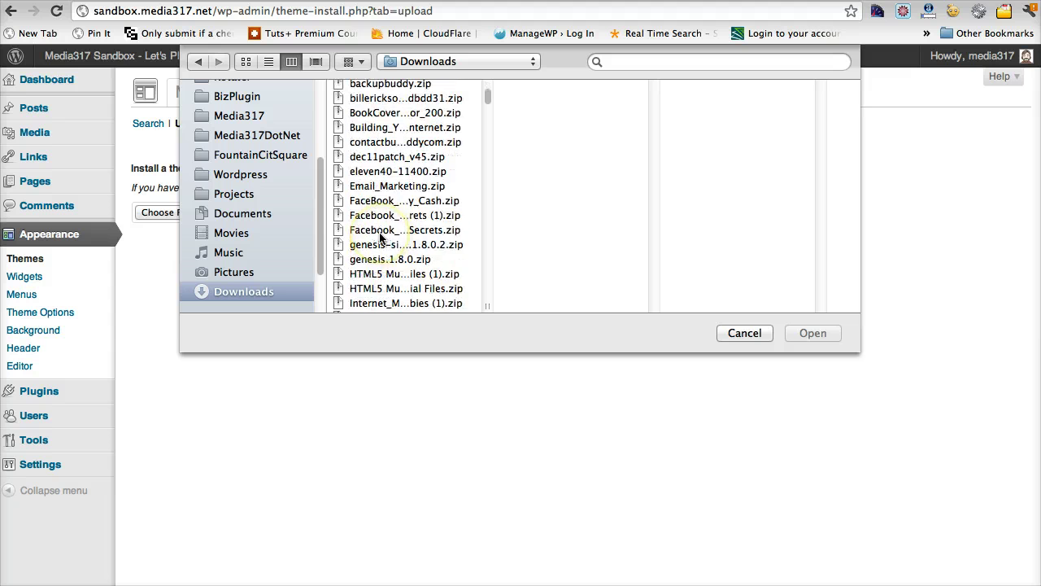
{"action": "left_click", "coordinate": [385, 245]}
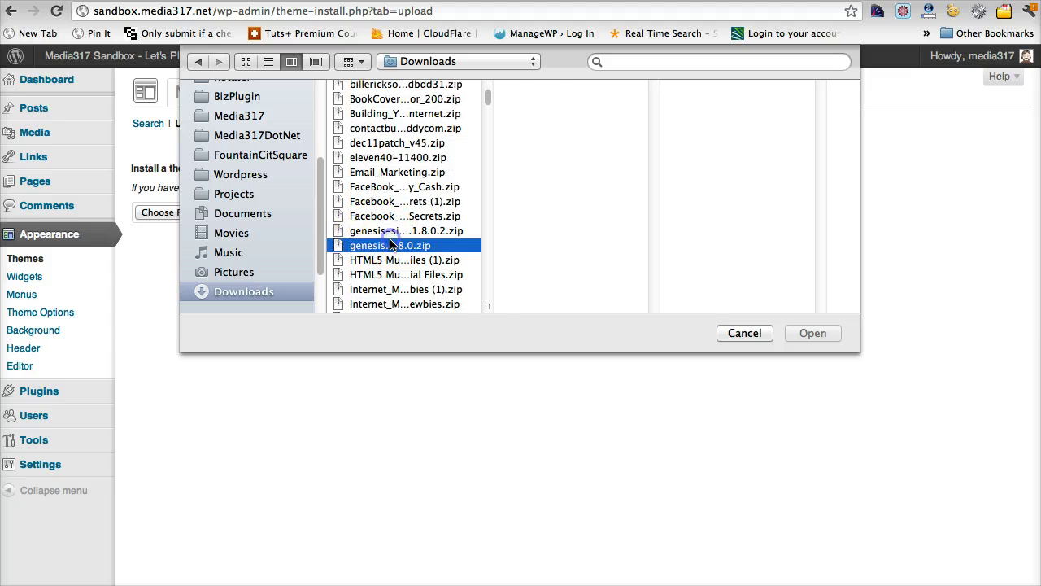
{"action": "left_click_drag", "start_coordinate": [487, 305], "coordinate": [624, 305]}
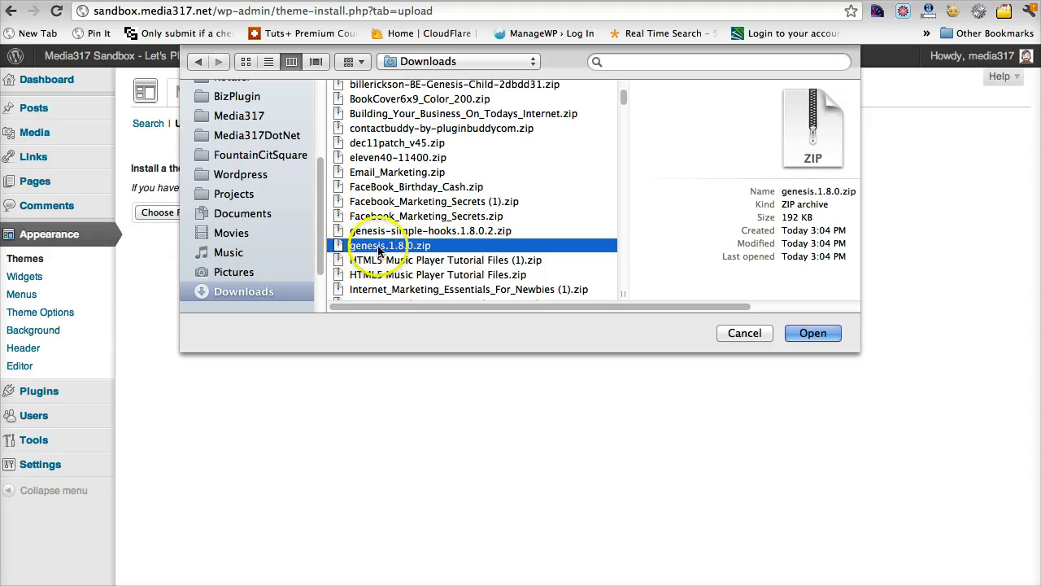
{"action": "scroll", "coordinate": [398, 253], "scroll_direction": "right", "scroll_amount": 3}
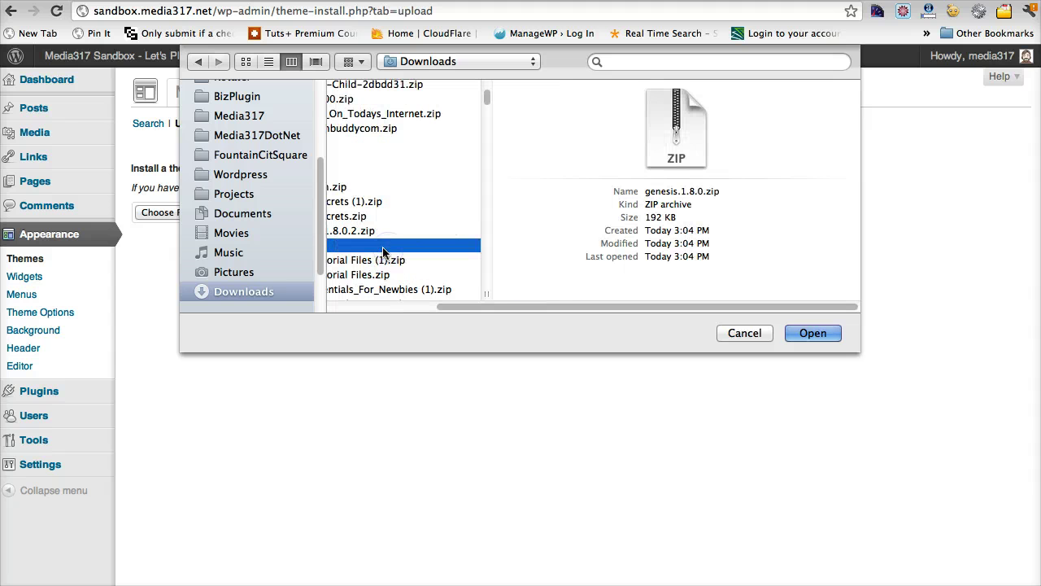
{"action": "left_click", "coordinate": [813, 333]}
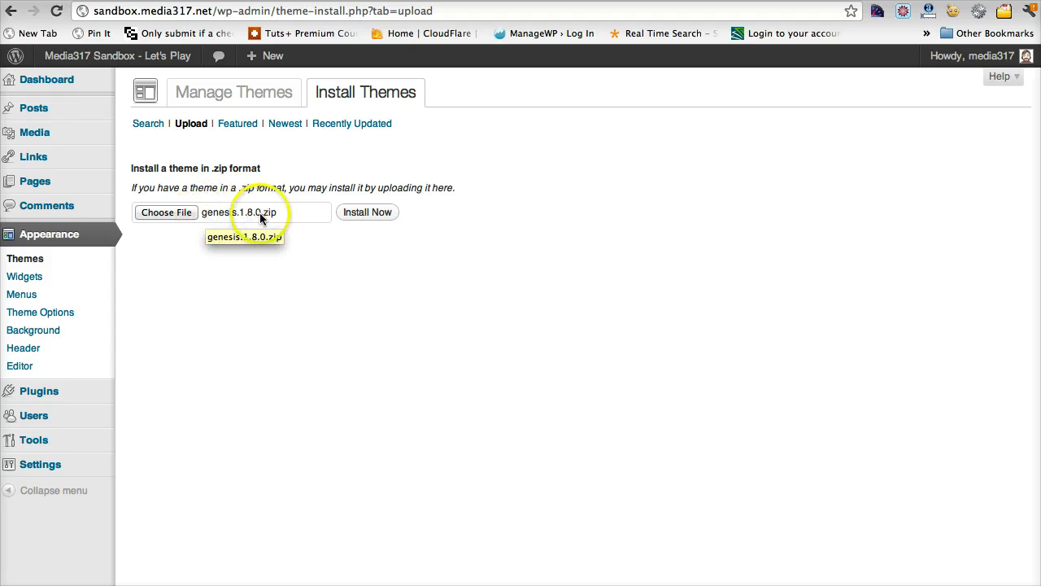
Step: Install the uploaded genesis.1.8.0.zip and activate Genesis 1.8.0 as the current theme
{"action": "left_click", "coordinate": [343, 214]}
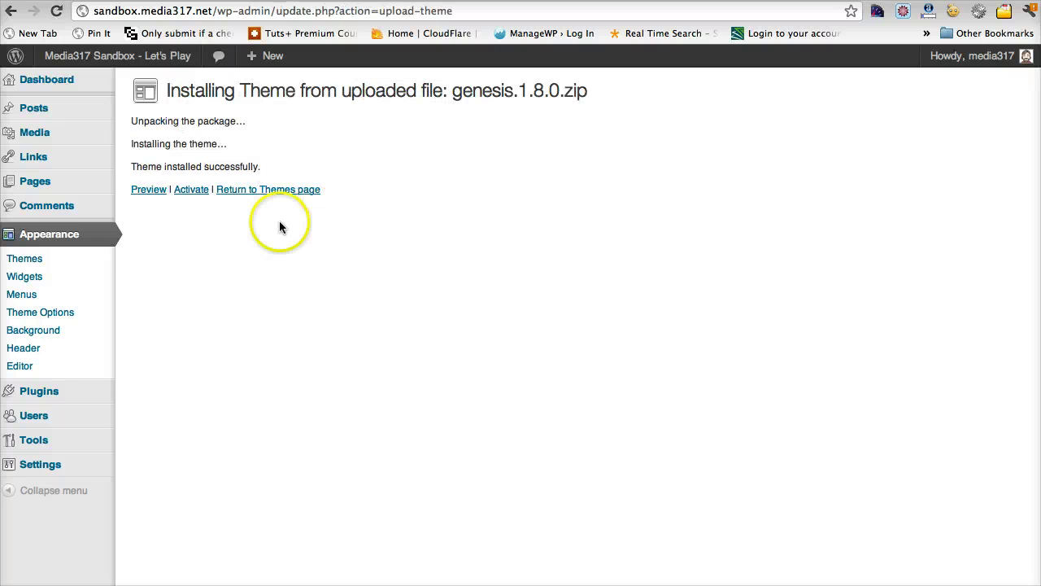
{"action": "left_click", "coordinate": [200, 192]}
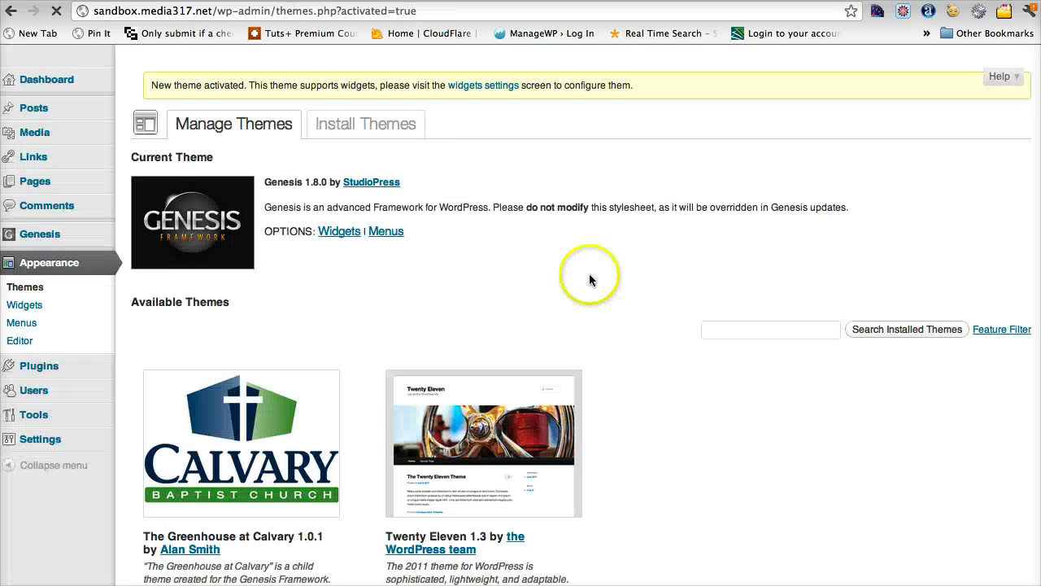
{"action": "mouse_move", "coordinate": [98, 56]}
{"action": "right_click", "coordinate": [67, 88]}
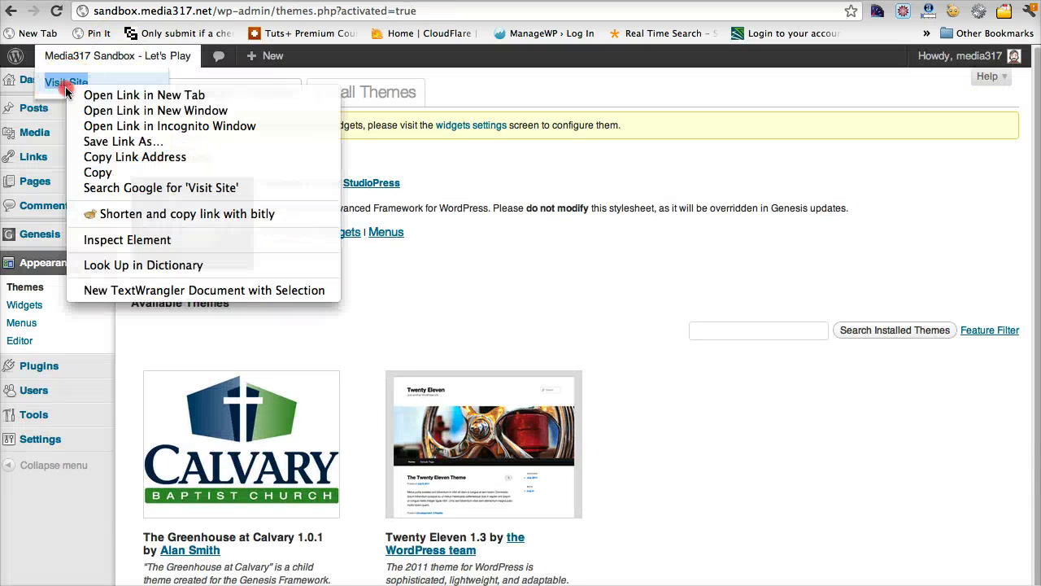
{"action": "left_click", "coordinate": [114, 95]}
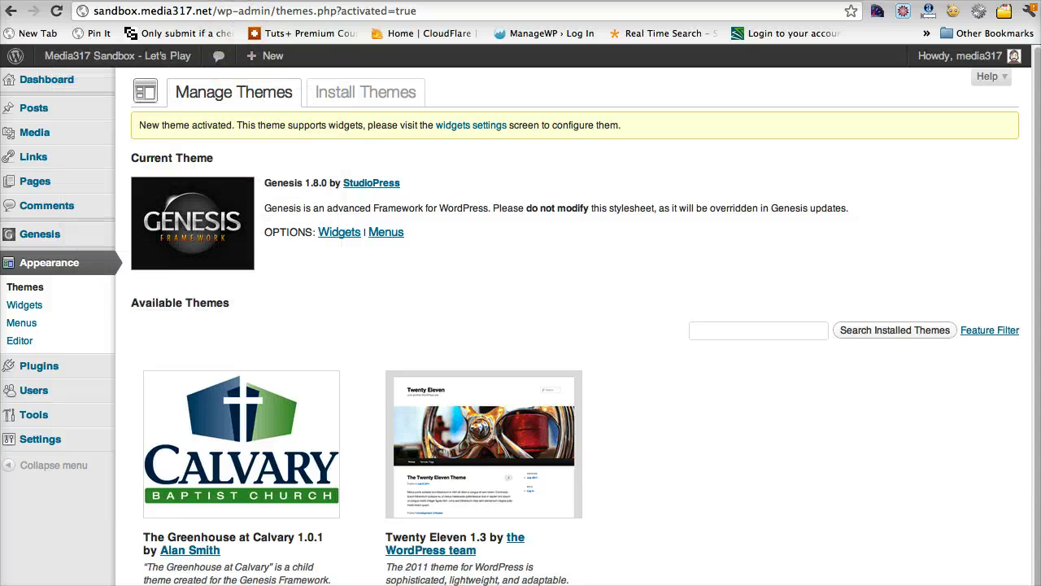
{"action": "key", "text": "ctrl+Tab"}
{"action": "scroll", "coordinate": [469, 353], "scroll_direction": "down", "scroll_amount": 1}
{"action": "scroll", "coordinate": [469, 353], "scroll_direction": "up", "scroll_amount": 1}
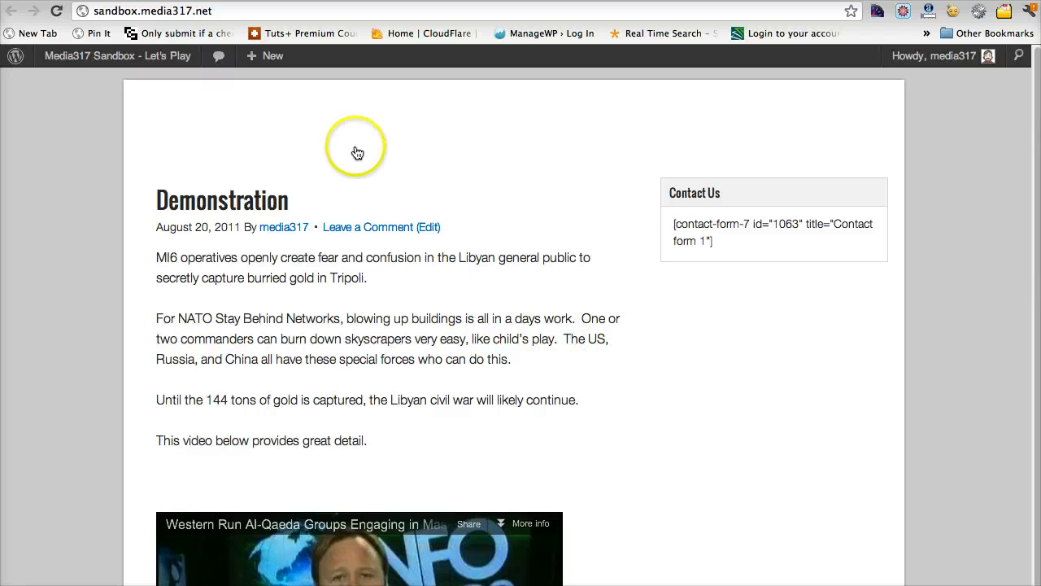
{"action": "mouse_move", "coordinate": [118, 55]}
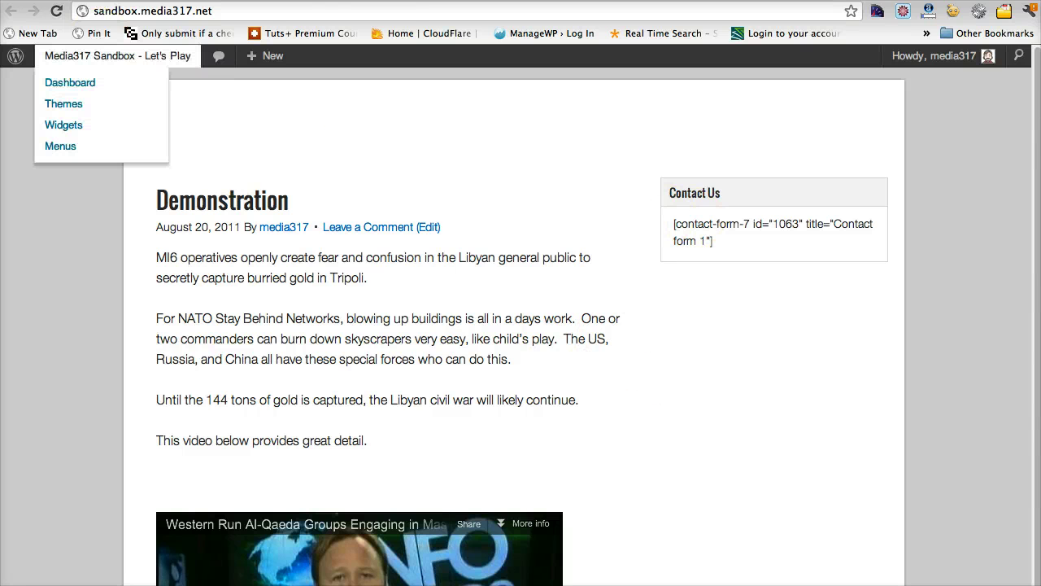
{"action": "key", "text": "ctrl+shift+Tab"}
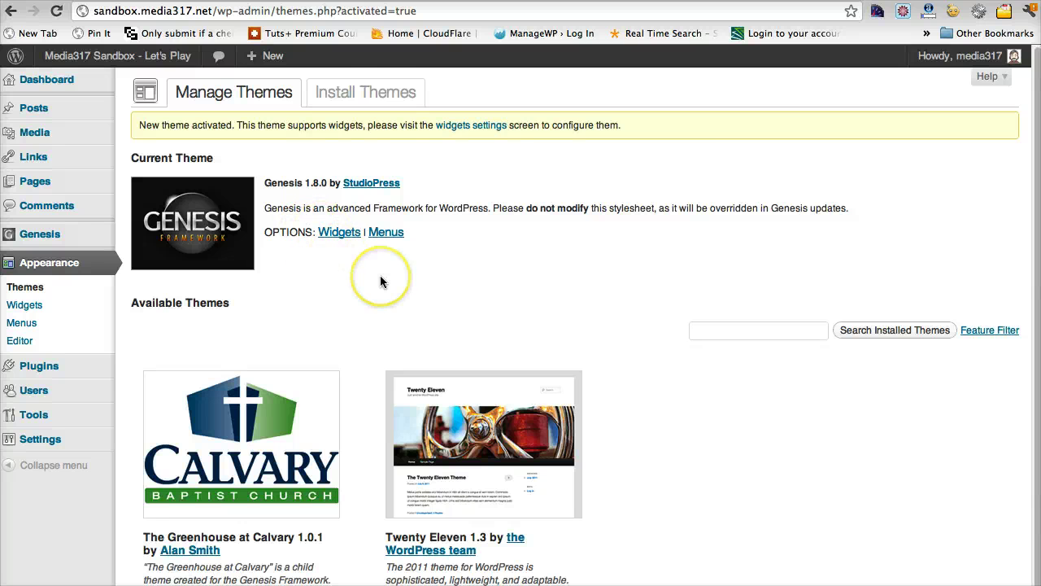
Step: Under Install Themes > Upload, pick eleven40-11400.zip from the Downloads folder
{"action": "left_click", "coordinate": [333, 95]}
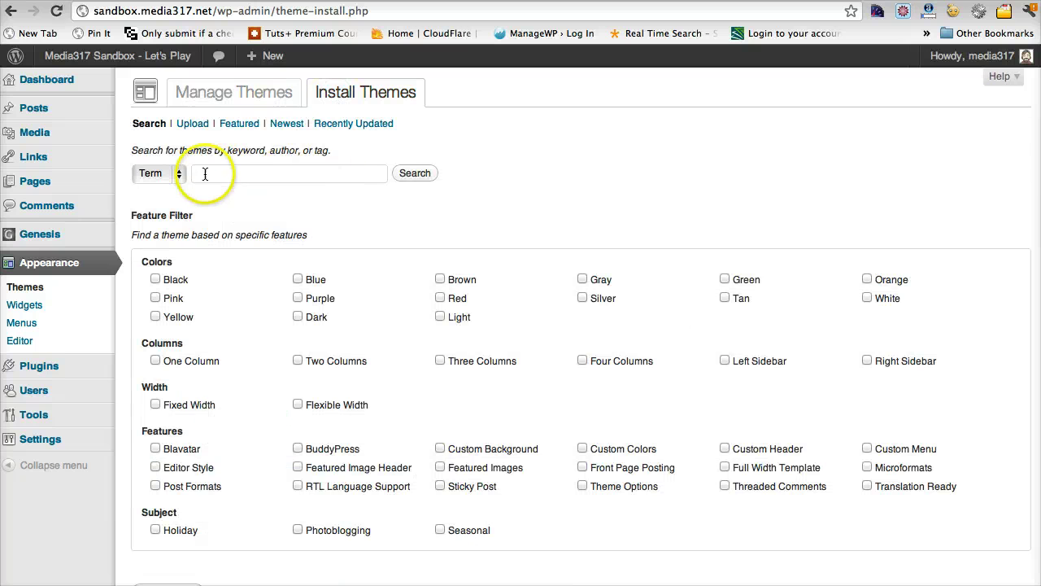
{"action": "left_click", "coordinate": [192, 126]}
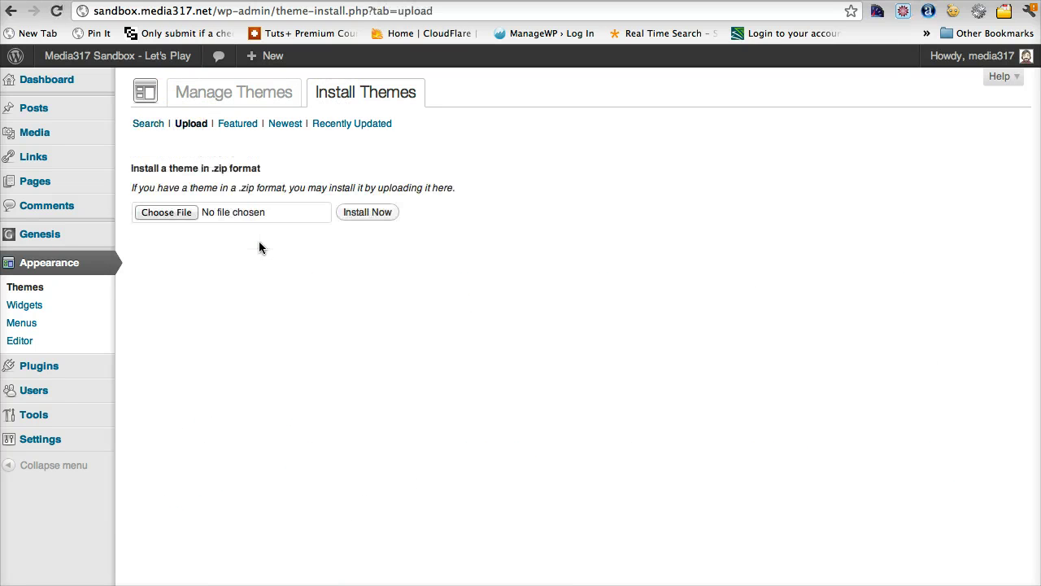
{"action": "left_click", "coordinate": [143, 213]}
{"action": "scroll", "coordinate": [181, 263], "scroll_direction": "down", "scroll_amount": 5}
{"action": "scroll", "coordinate": [233, 297], "scroll_direction": "down", "scroll_amount": 2}
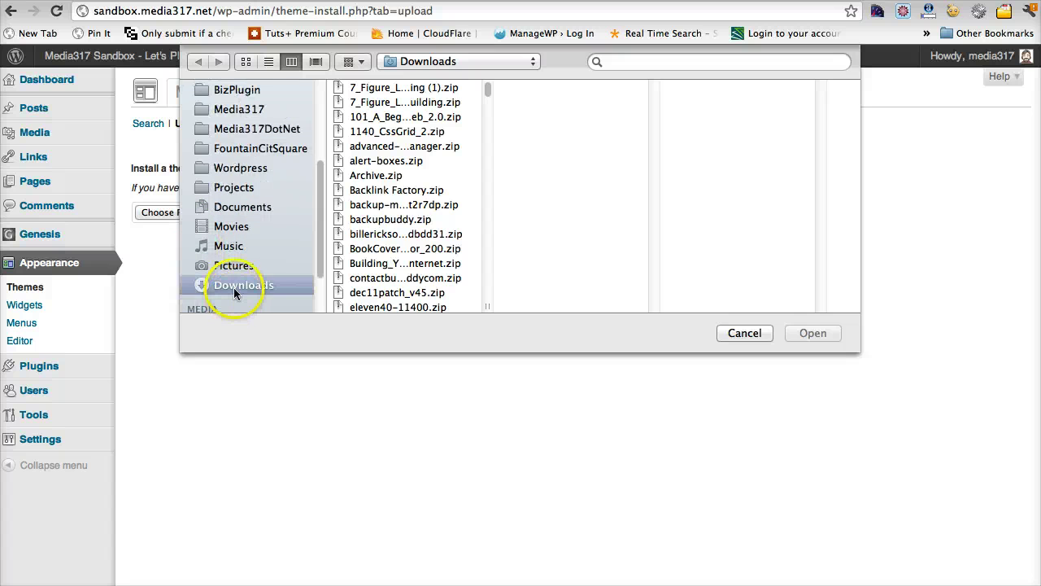
{"action": "scroll", "coordinate": [399, 295], "scroll_direction": "down", "scroll_amount": 2}
{"action": "scroll", "coordinate": [398, 294], "scroll_direction": "down", "scroll_amount": 3}
{"action": "left_click", "coordinate": [397, 250]}
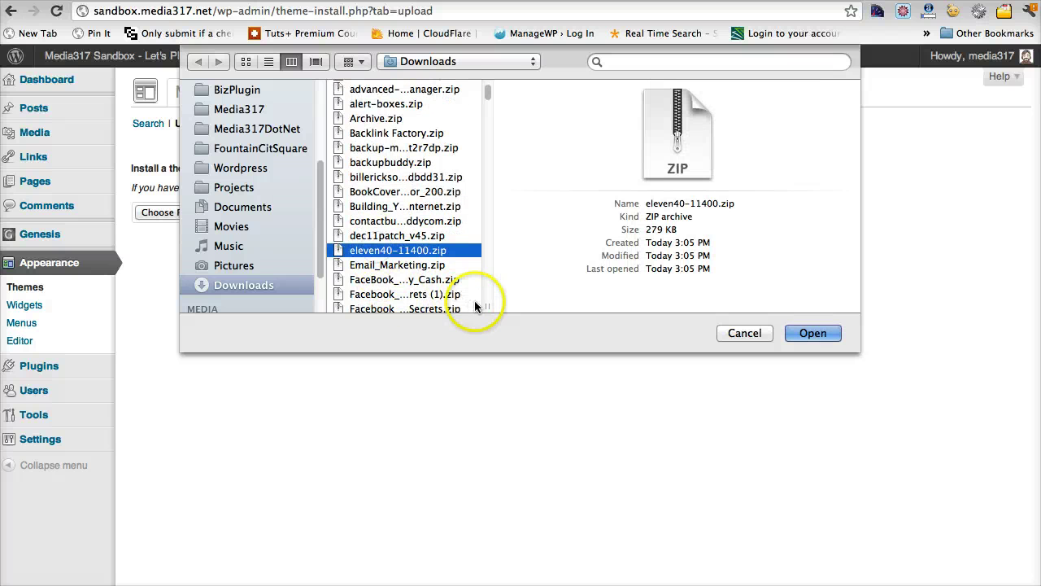
{"action": "left_click_drag", "start_coordinate": [481, 306], "coordinate": [697, 304]}
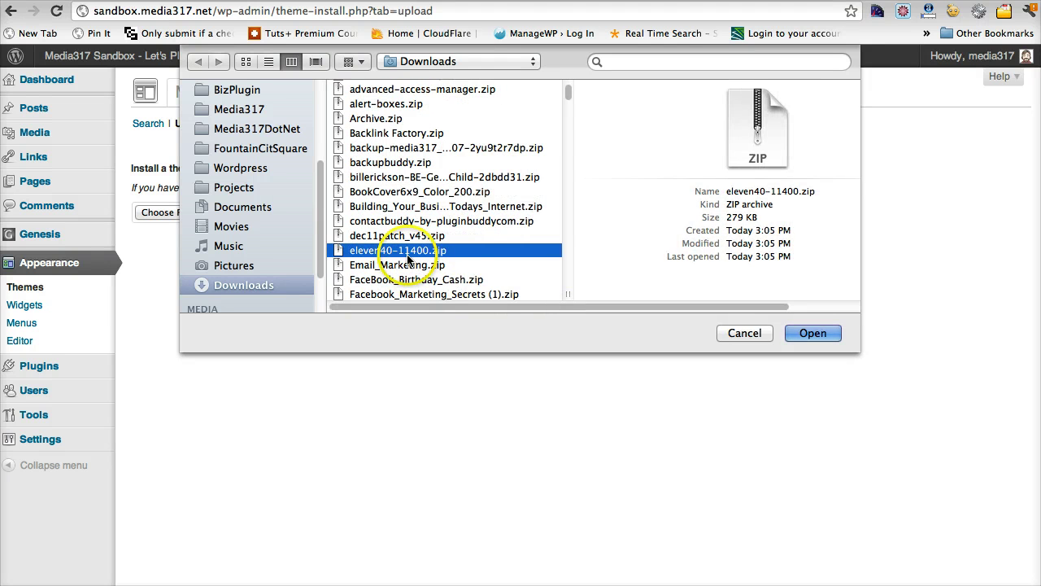
{"action": "scroll", "coordinate": [446, 257], "scroll_direction": "right", "scroll_amount": 2}
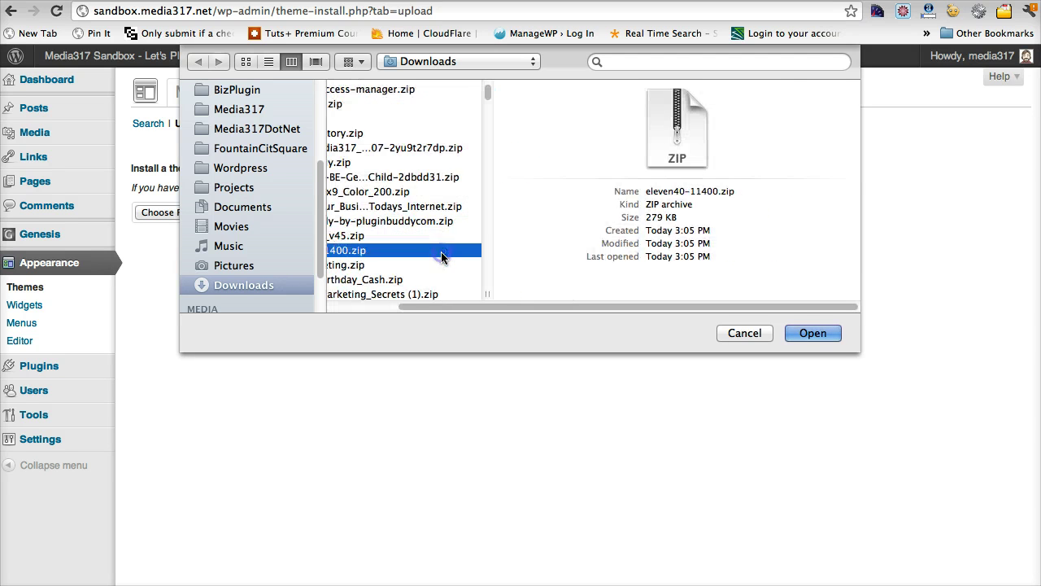
{"action": "left_click", "coordinate": [814, 333]}
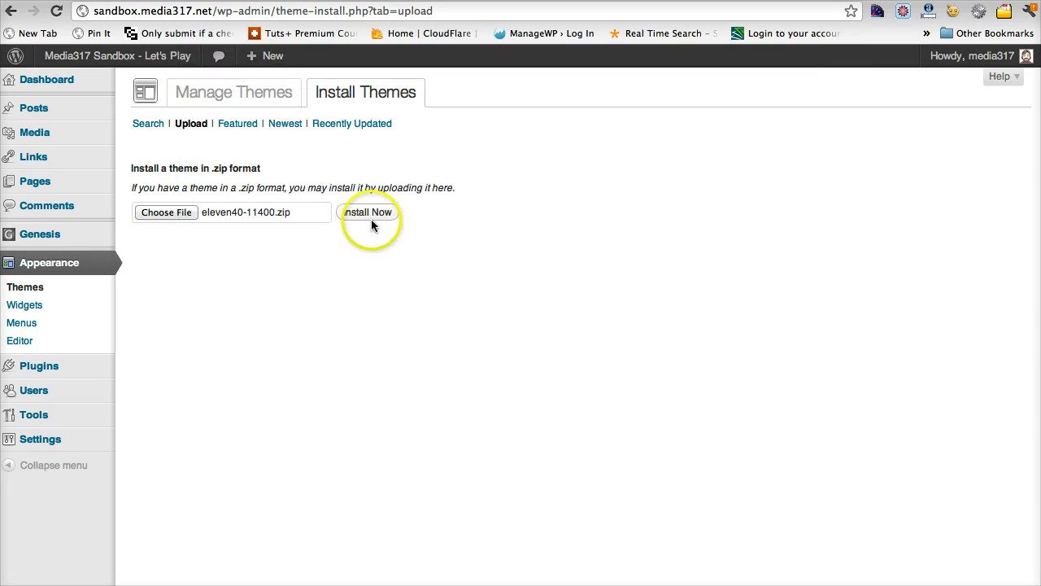
Step: Install eleven40-11400.zip and activate eleven40 Child Theme 1.0 as the current theme
{"action": "left_click", "coordinate": [367, 215]}
{"action": "left_click", "coordinate": [525, 298]}
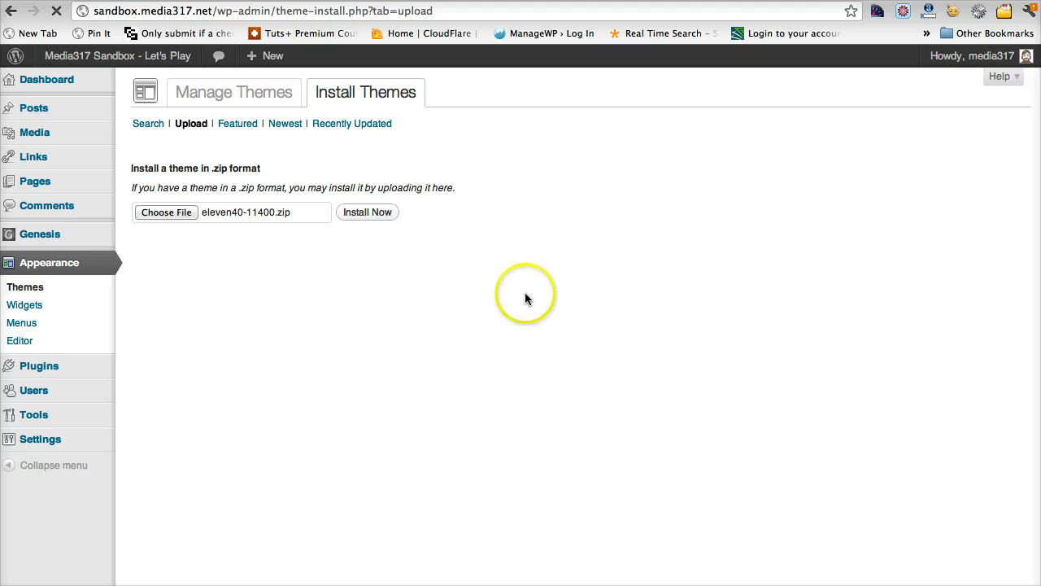
{"action": "left_click", "coordinate": [481, 292]}
{"action": "left_click", "coordinate": [438, 339]}
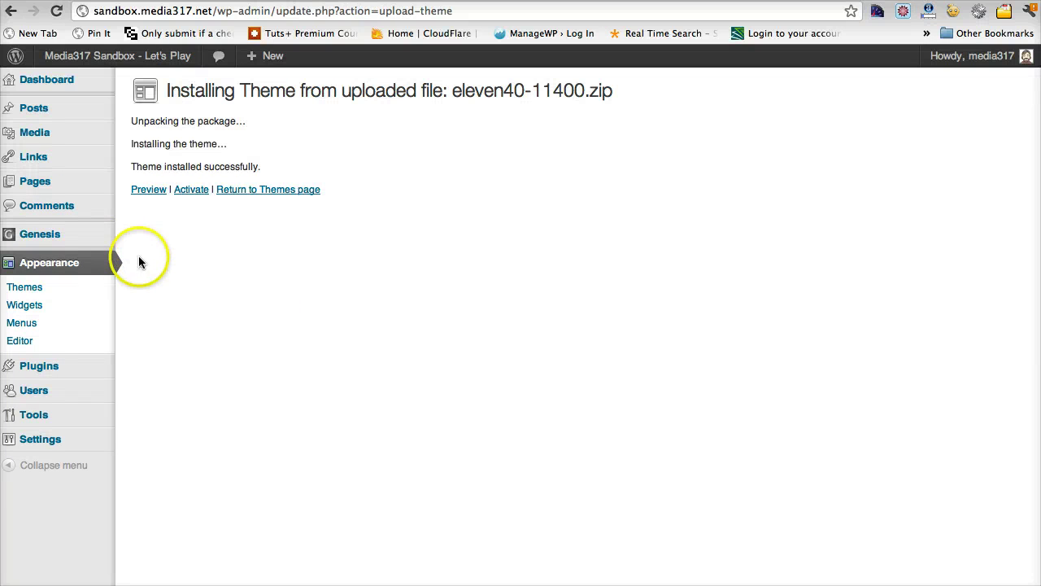
{"action": "left_click", "coordinate": [191, 190]}
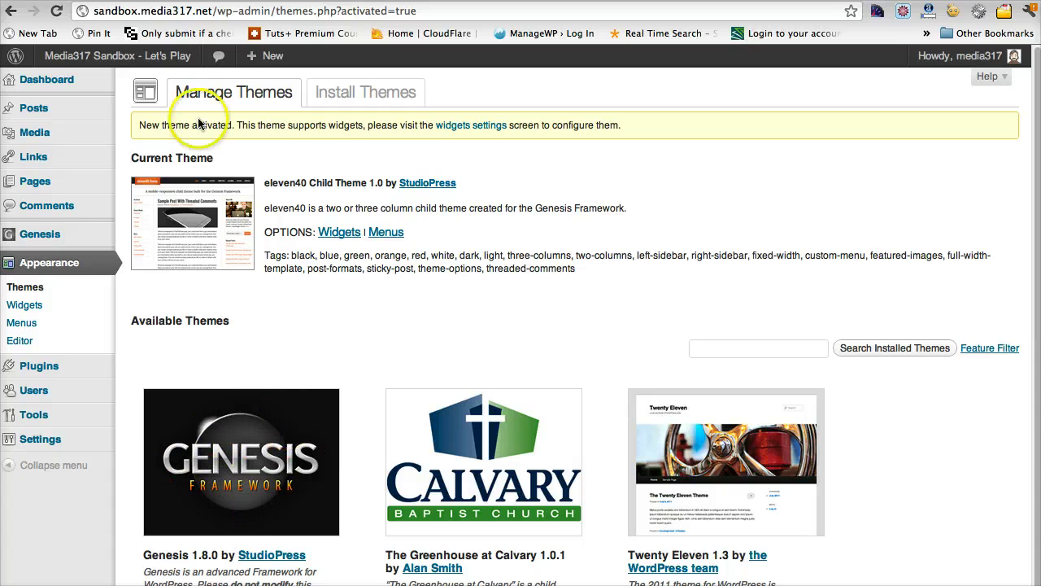
Step: Reload the sandbox front page to view the eleven40 design, then go to the media317.net tab
{"action": "left_click", "coordinate": [117, 55]}
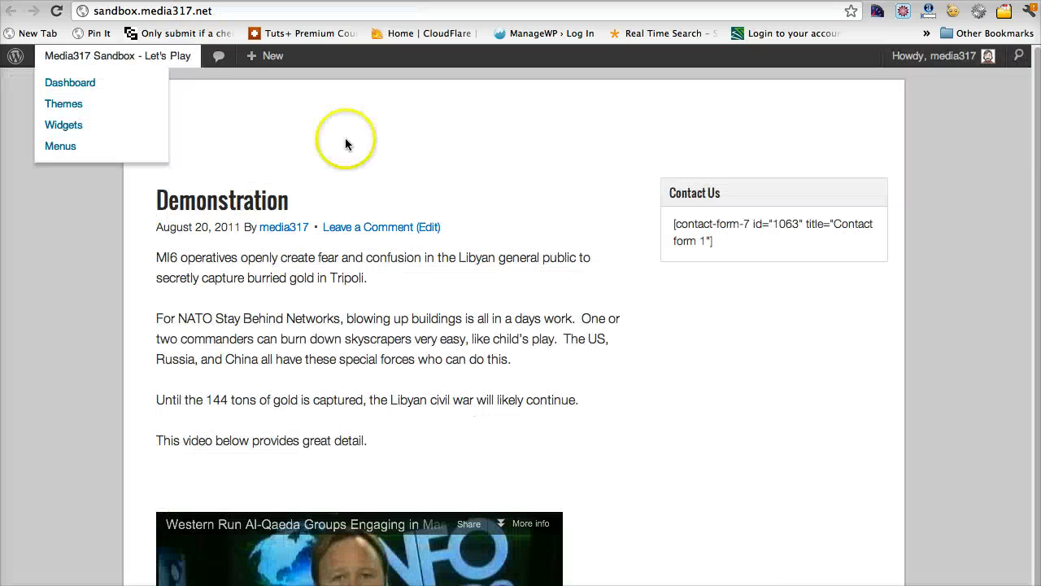
{"action": "left_click", "coordinate": [60, 14]}
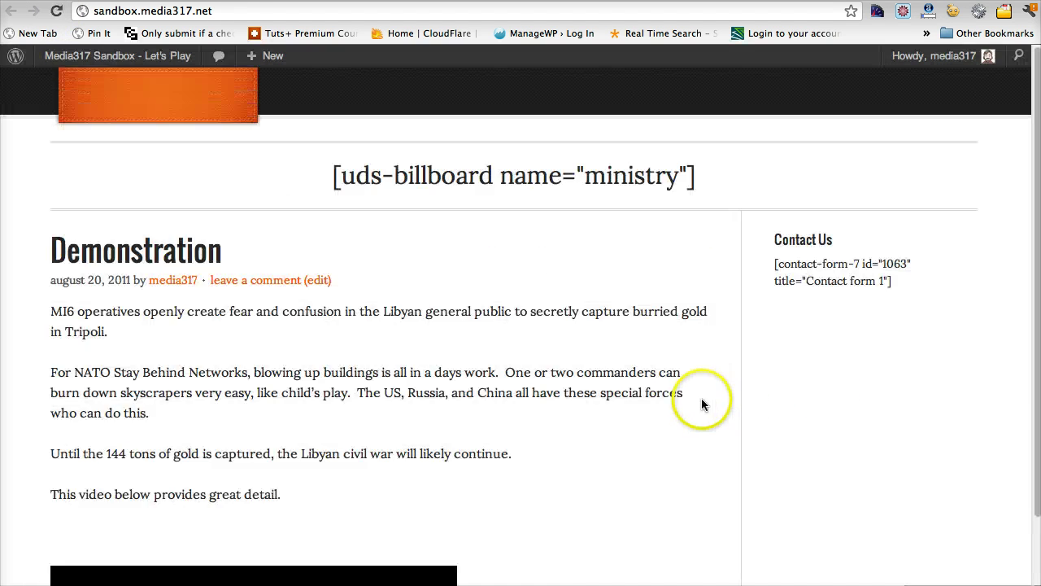
{"action": "scroll", "coordinate": [563, 356], "scroll_direction": "down", "scroll_amount": 4}
{"action": "scroll", "coordinate": [564, 362], "scroll_direction": "up", "scroll_amount": 4}
{"action": "scroll", "coordinate": [564, 362], "scroll_direction": "down", "scroll_amount": 7}
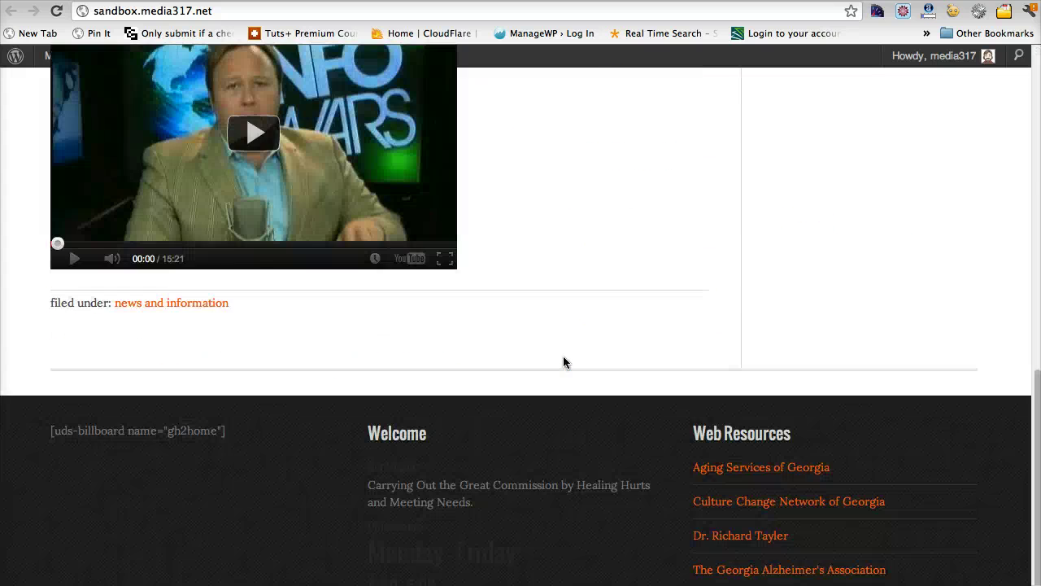
{"action": "scroll", "coordinate": [566, 362], "scroll_direction": "up", "scroll_amount": 4}
{"action": "scroll", "coordinate": [563, 362], "scroll_direction": "up", "scroll_amount": 4}
{"action": "scroll", "coordinate": [563, 362], "scroll_direction": "down", "scroll_amount": 7}
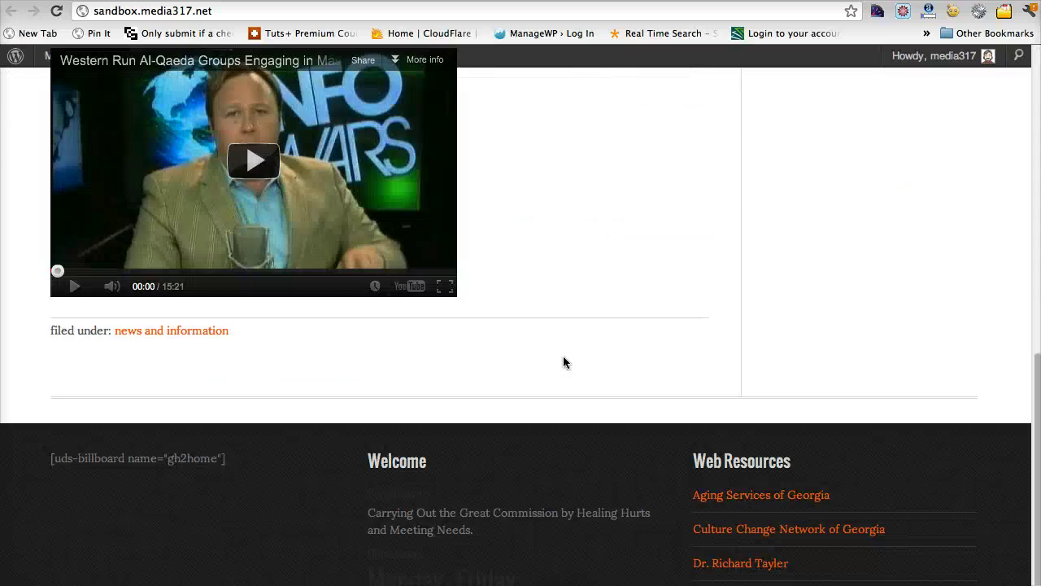
{"action": "scroll", "coordinate": [564, 362], "scroll_direction": "up", "scroll_amount": 7}
{"action": "left_click", "coordinate": [566, 361]}
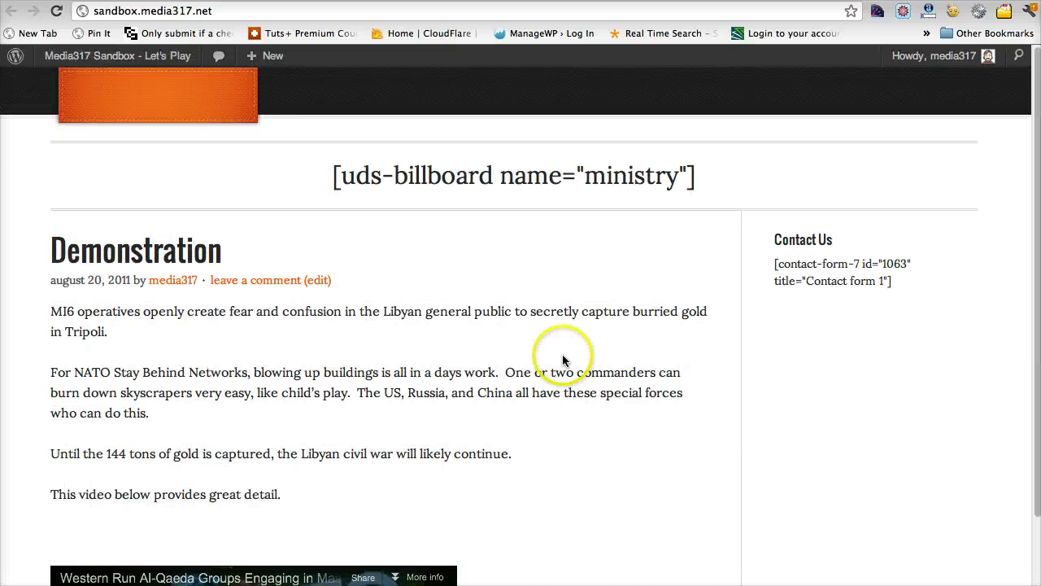